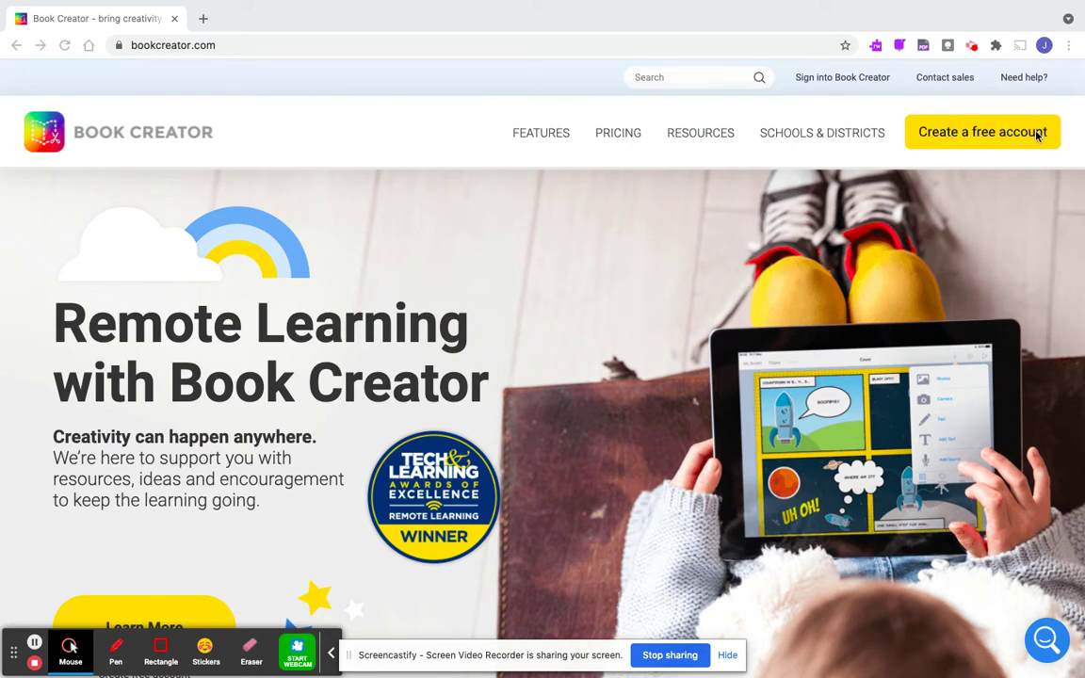
Sign into Book Creator and create a new book from a blank square comic template.
click(846, 81)
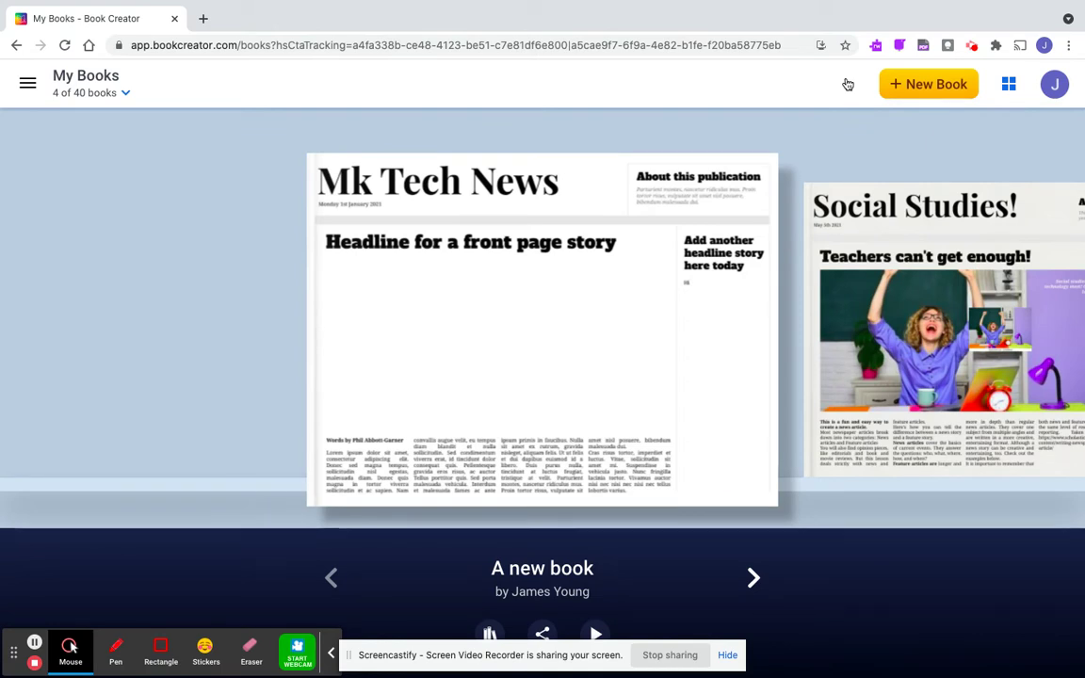
click(902, 84)
click(503, 581)
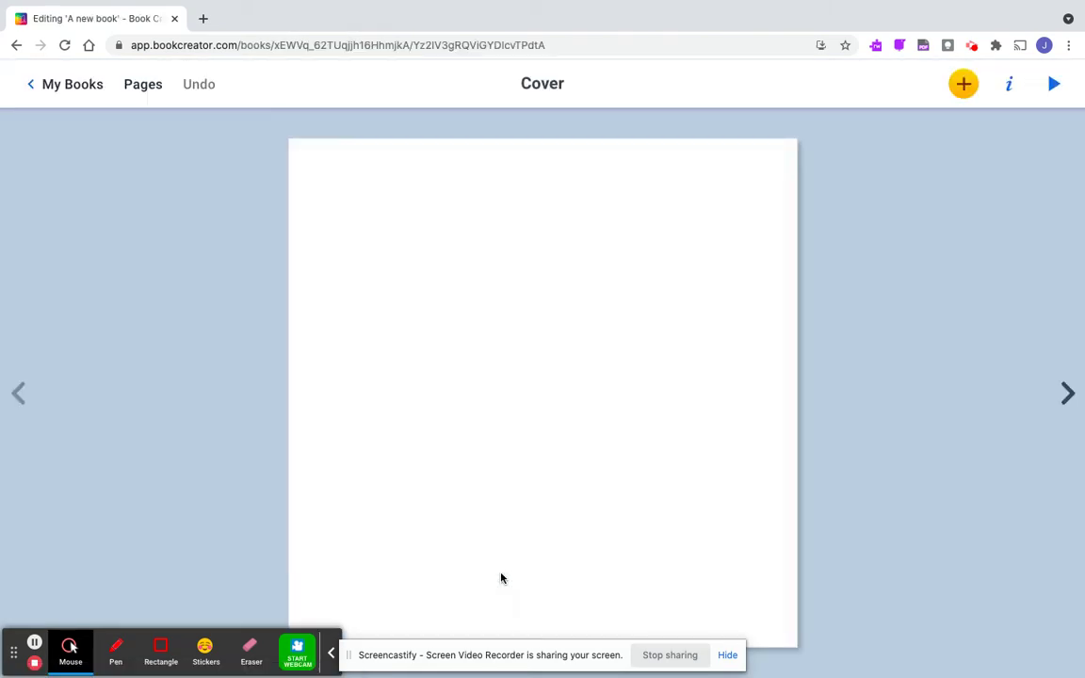
Add a comic panel layout of two equal stacked horizontal panels to the blank cover.
click(969, 91)
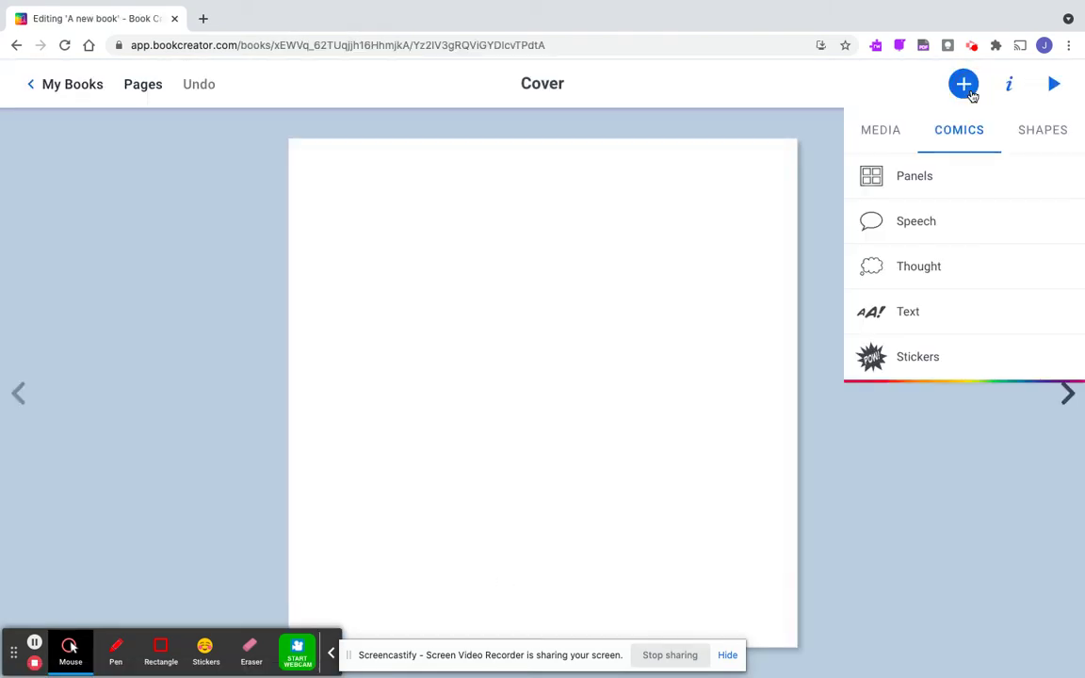
click(930, 185)
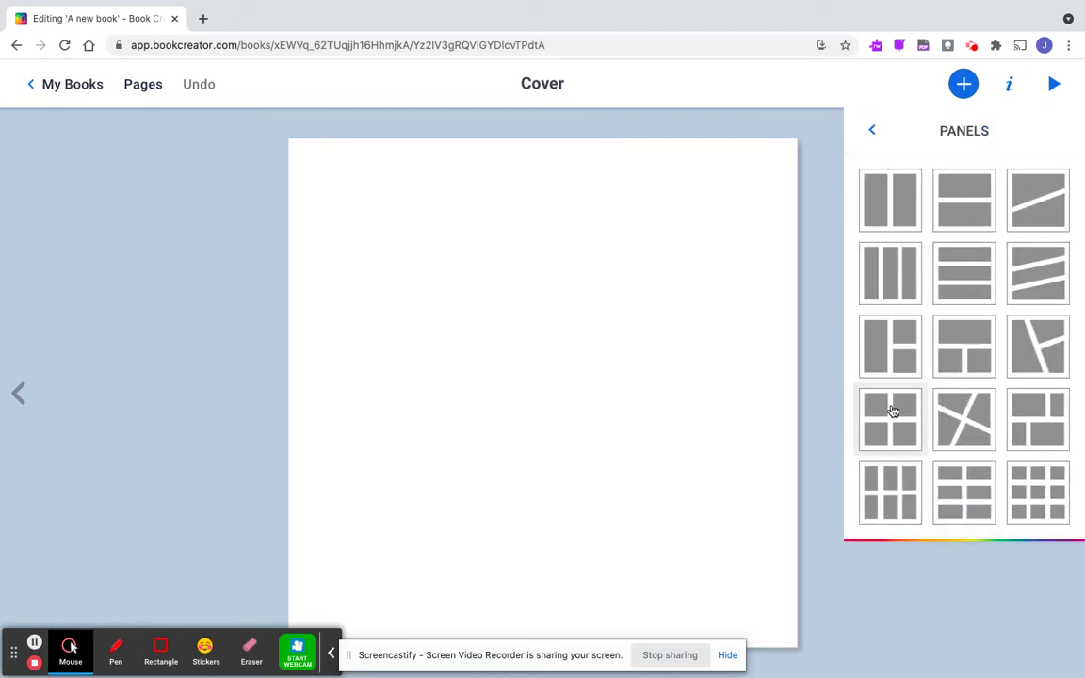
click(950, 228)
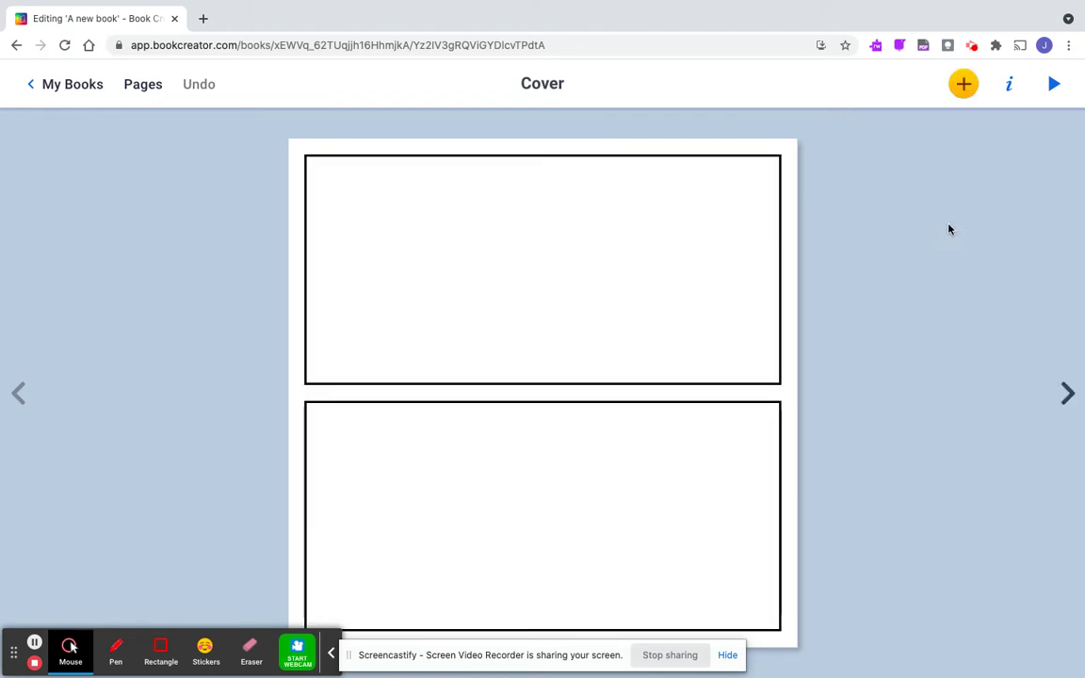
Set the cover page's background to the yellow comic pattern with blue rays.
click(1002, 95)
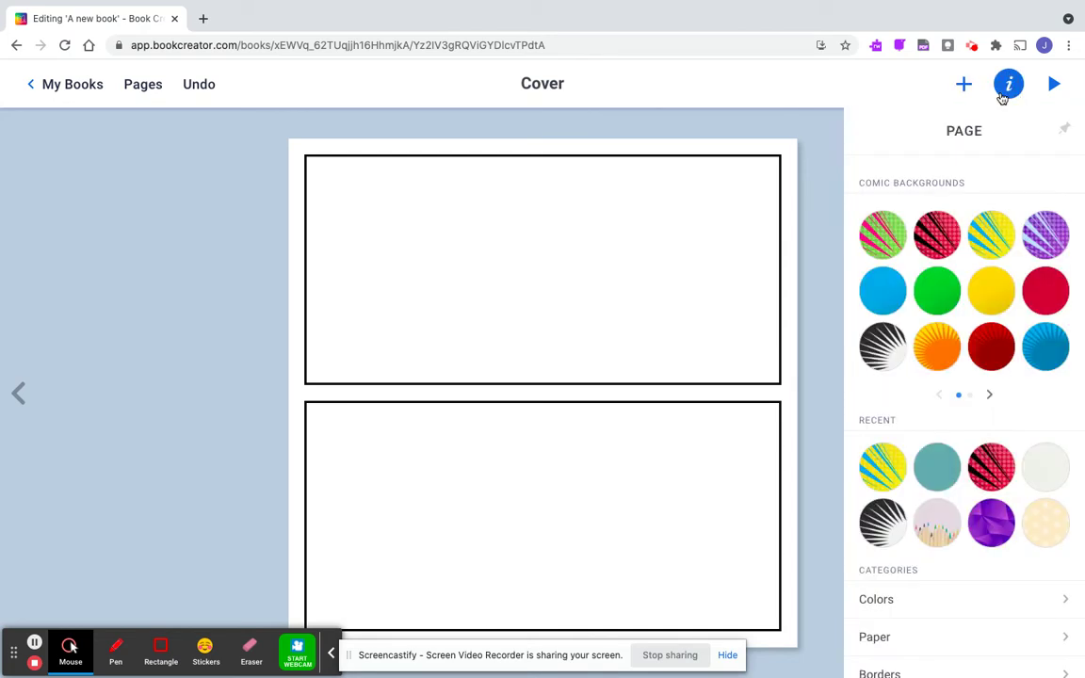
click(990, 232)
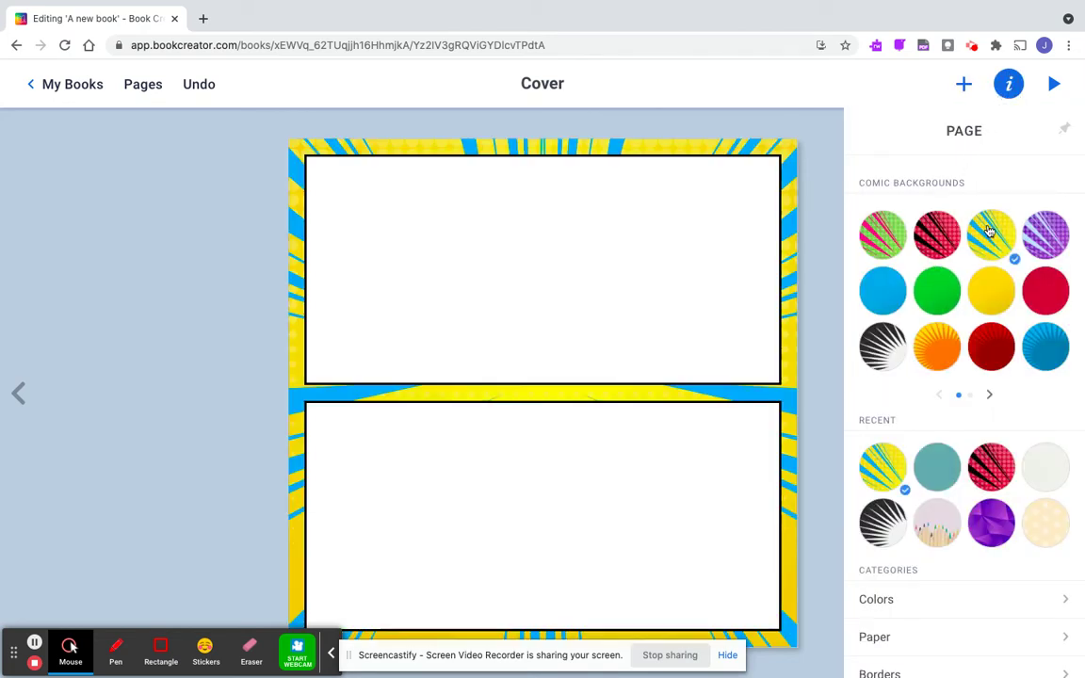
click(964, 84)
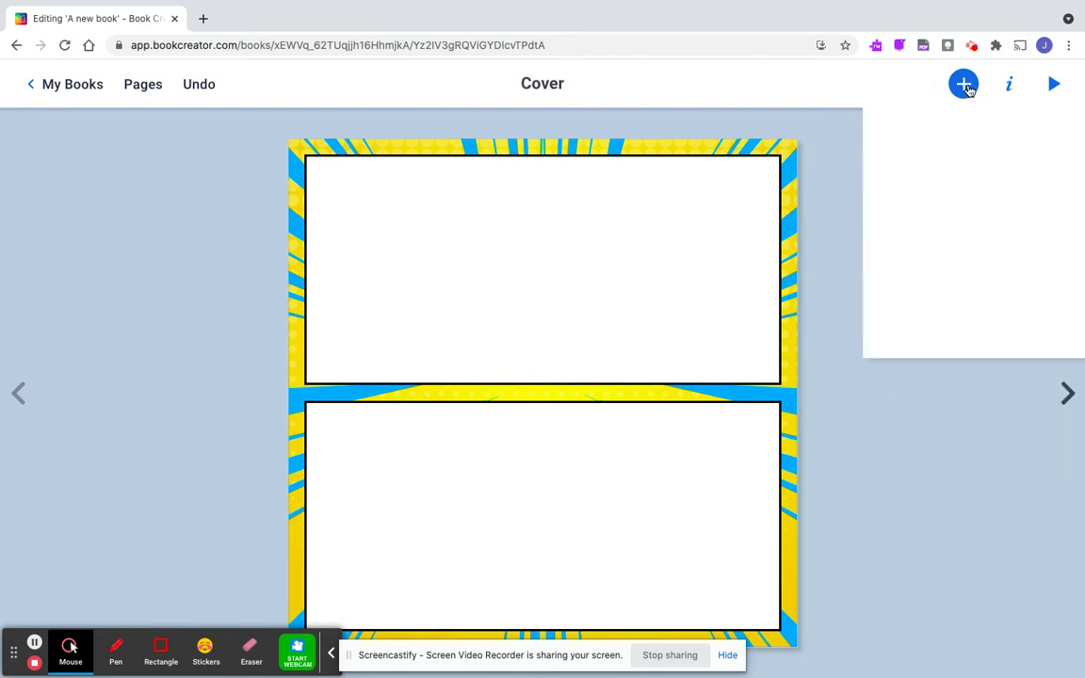
Search the image library for "batman" and fill the upper panel with the picture of Batman standing under the moon.
click(686, 251)
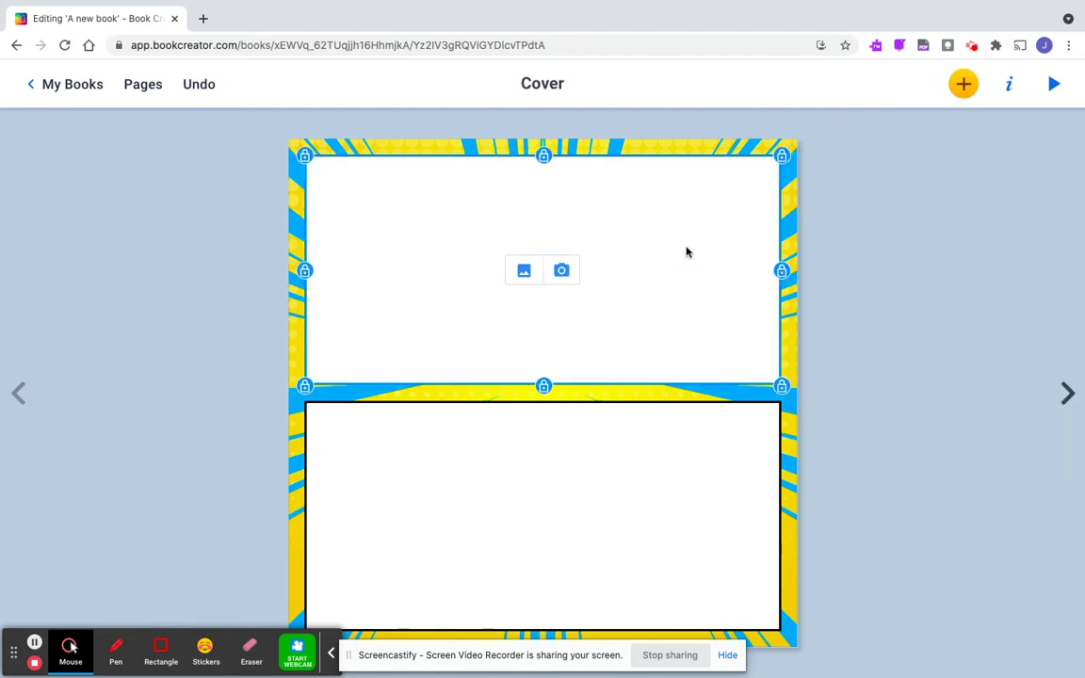
click(524, 272)
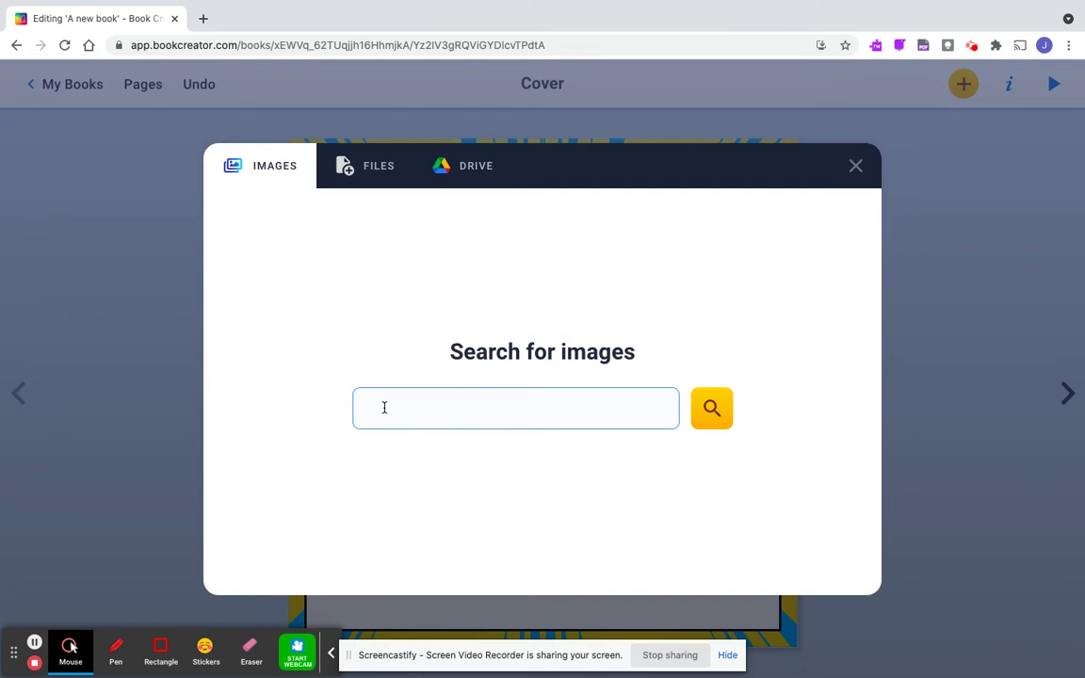
text(batman)
key(Return)
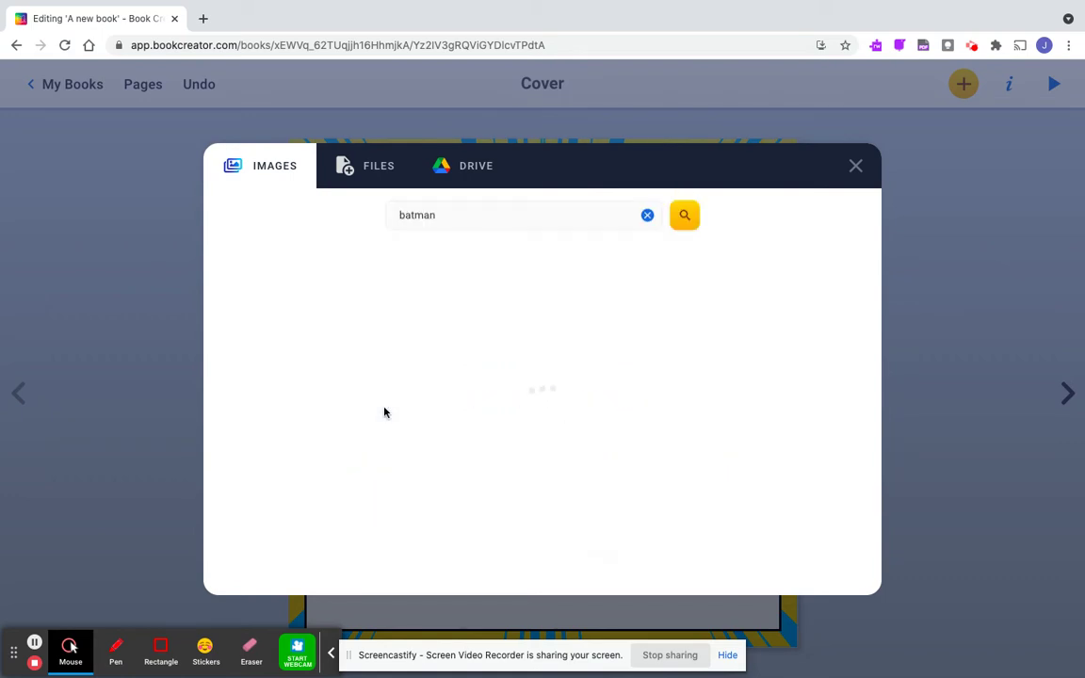
click(775, 347)
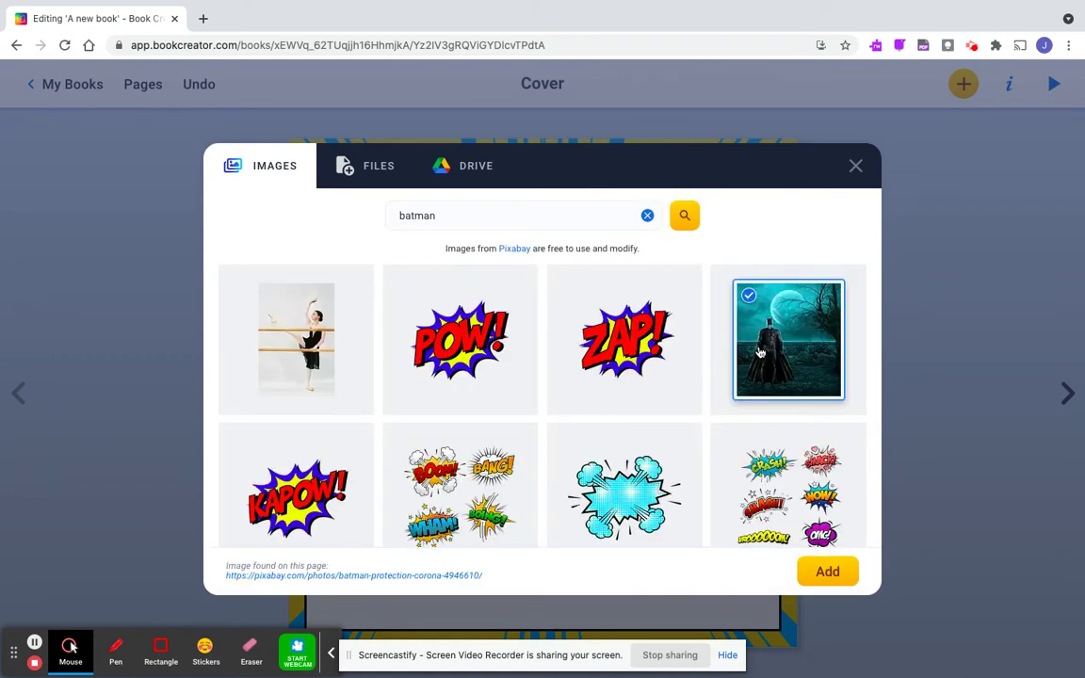
click(816, 571)
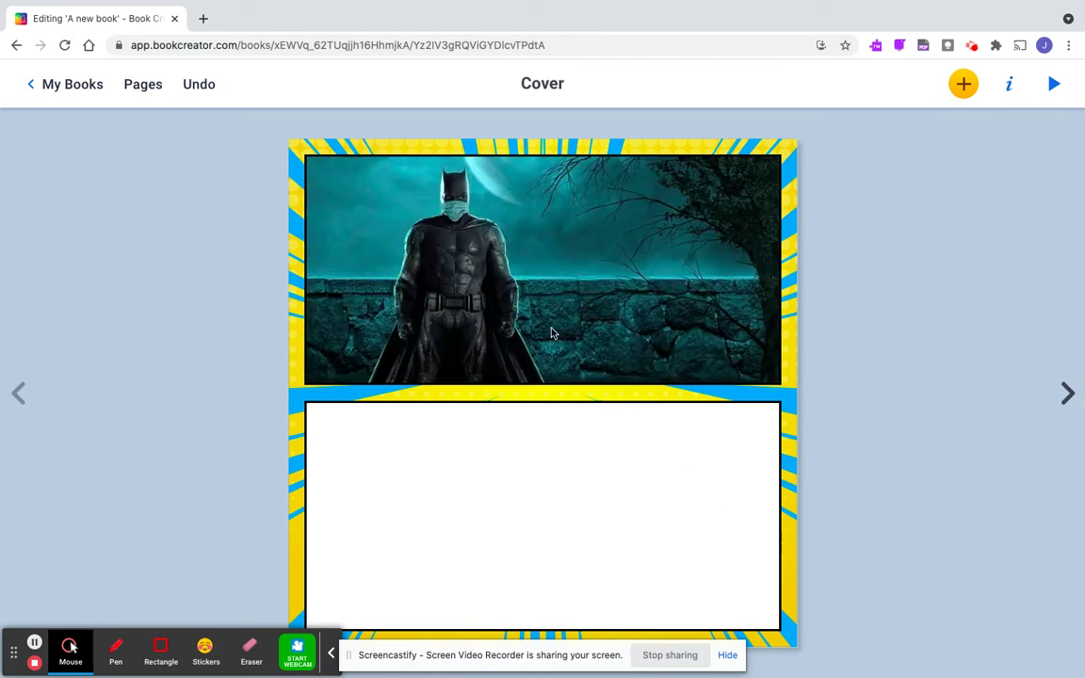
Add a speech bubble to the upper panel, shrink it, and place it above Batman with its tail pointing to his head.
click(963, 84)
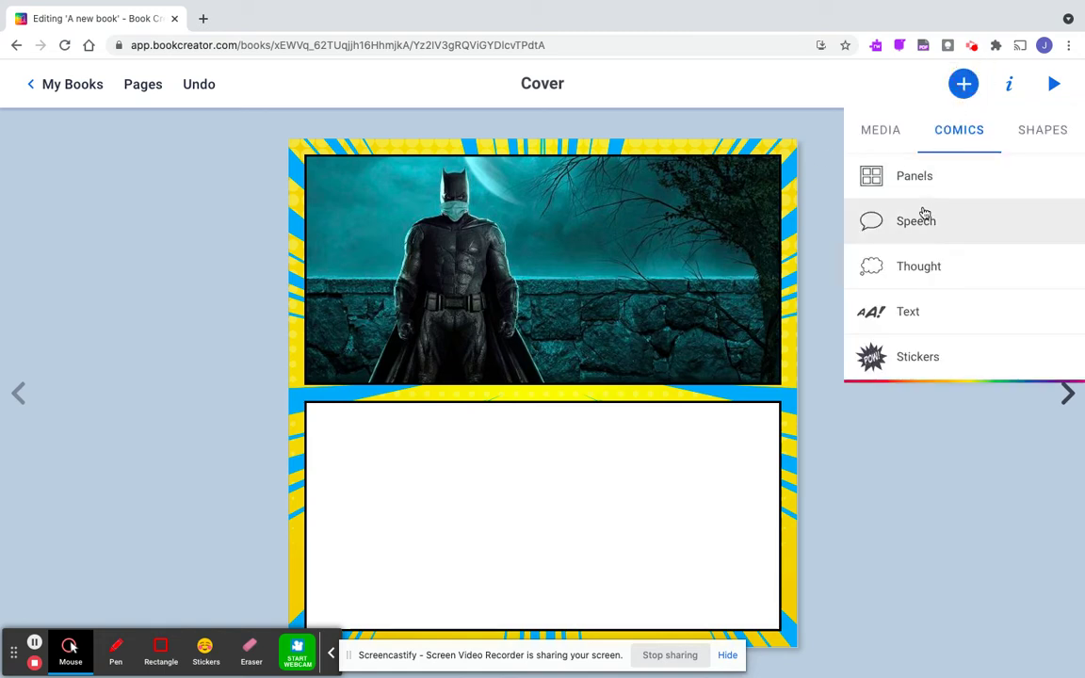
click(923, 213)
drag(598, 369, 619, 187)
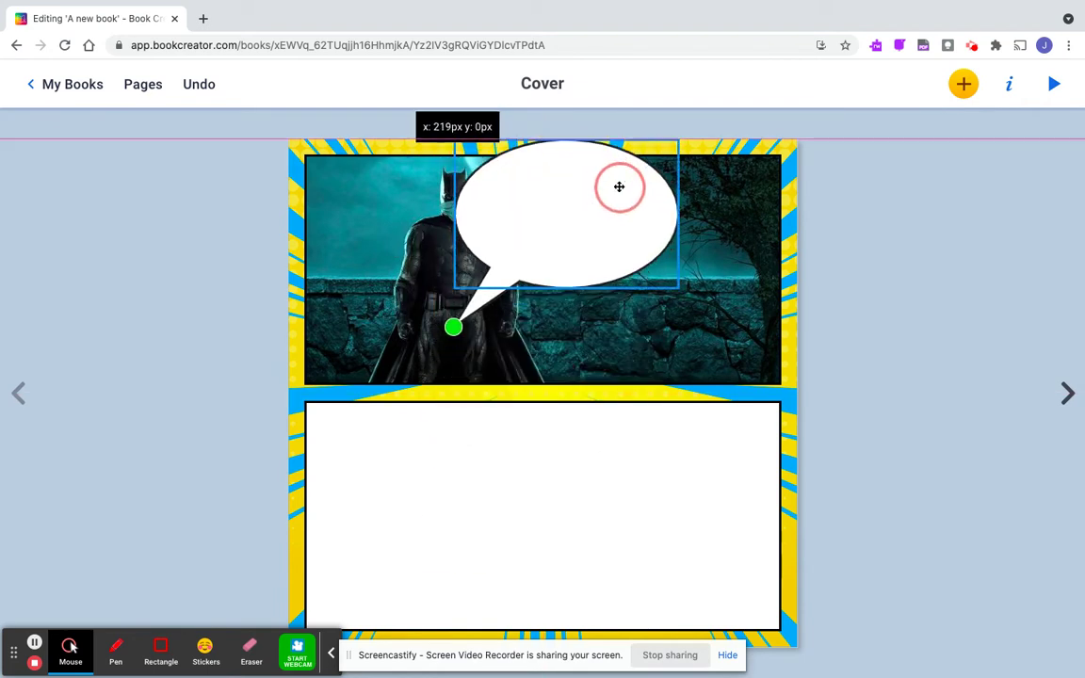
drag(680, 288, 606, 249)
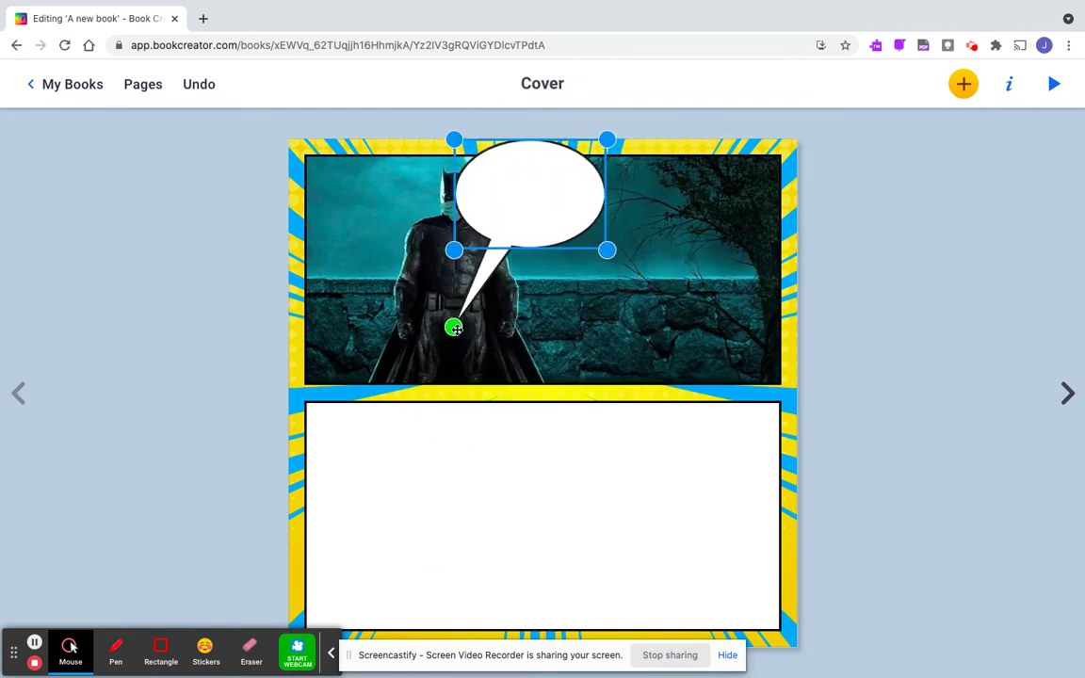
drag(453, 326, 482, 269)
drag(511, 201, 523, 145)
Enter the text "HELLO EVERYONE" in Batman's speech bubble.
click(536, 147)
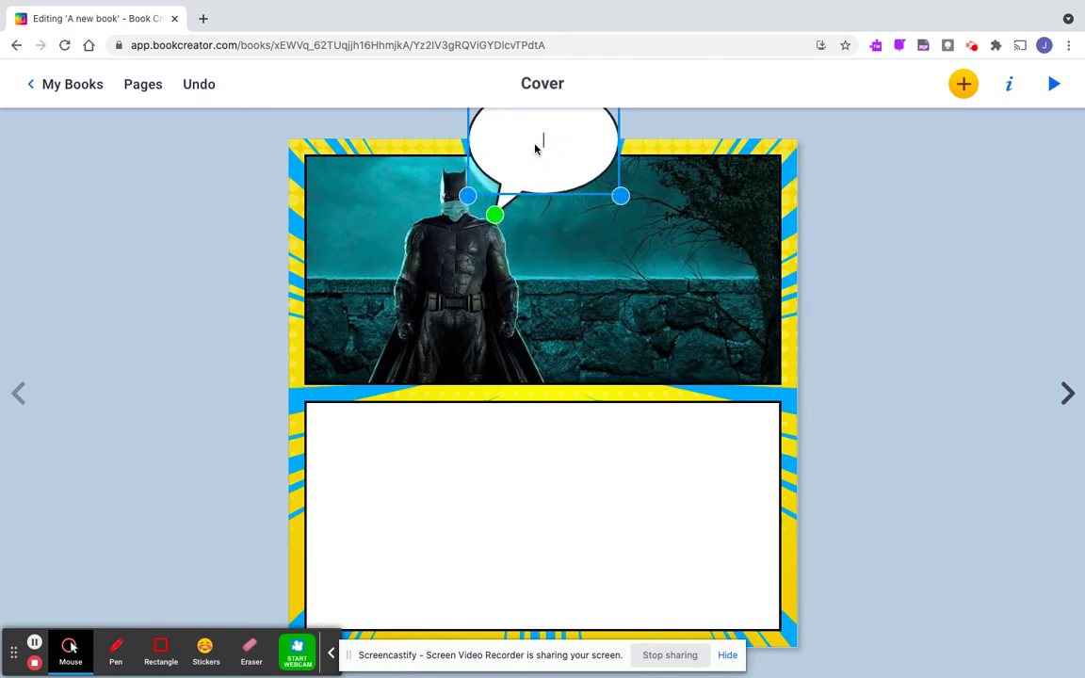
text(HELLO EVER)
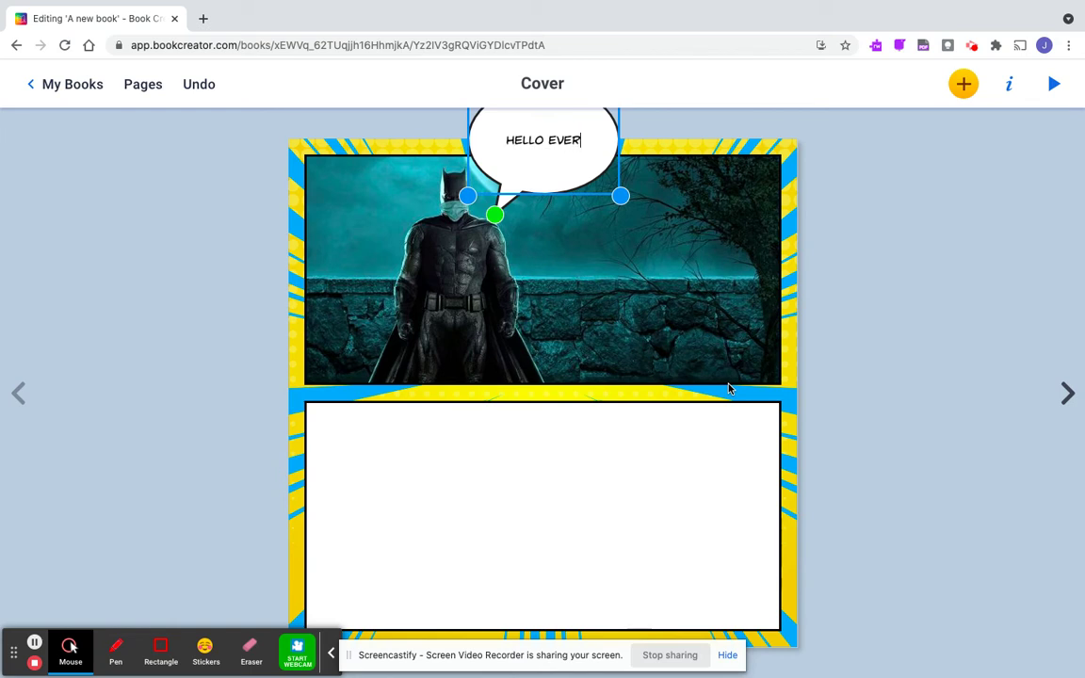
text(YONE)
click(915, 348)
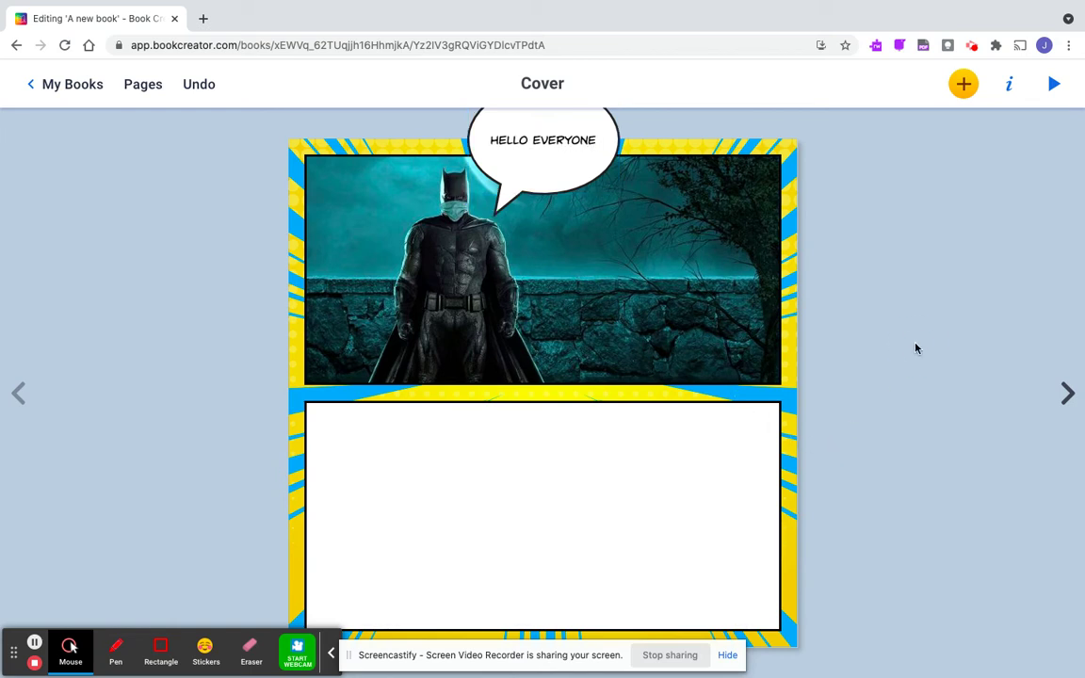
Add the pink "WOW!" sticker, tilt it slightly clockwise, shrink it, and place it near the tree in the upper panel.
click(964, 84)
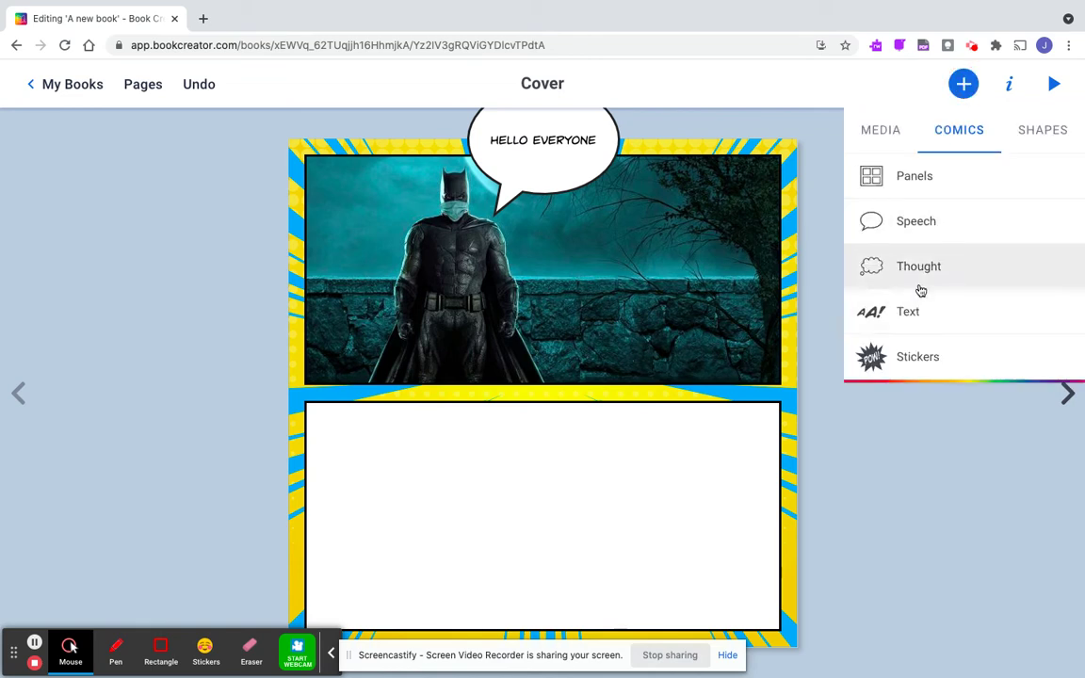
click(900, 355)
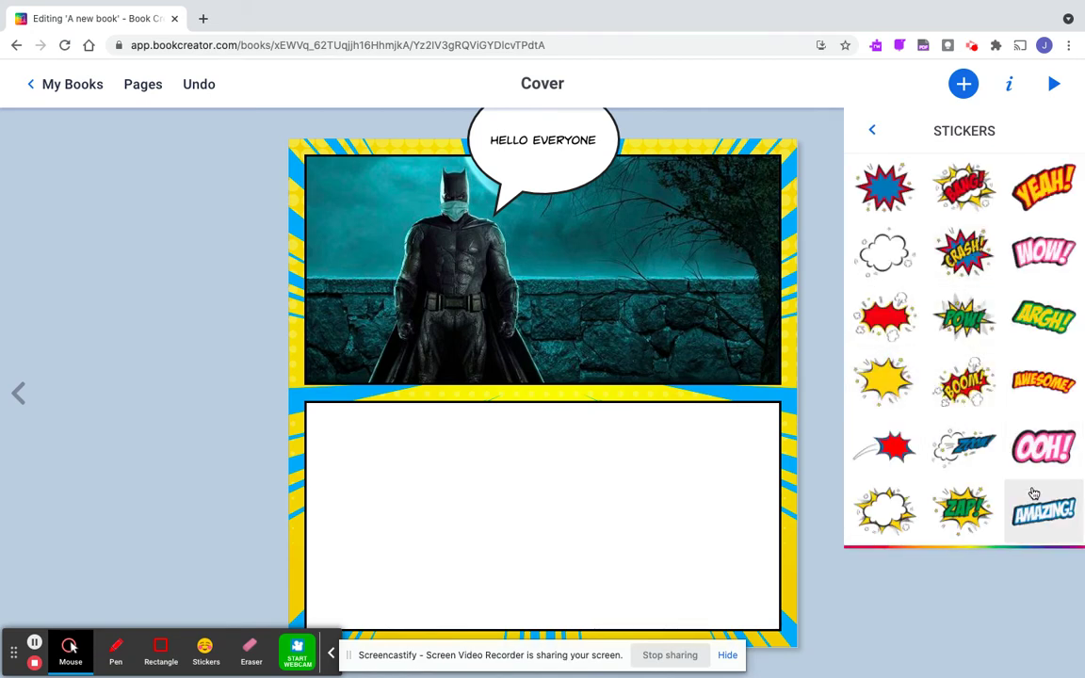
click(1044, 252)
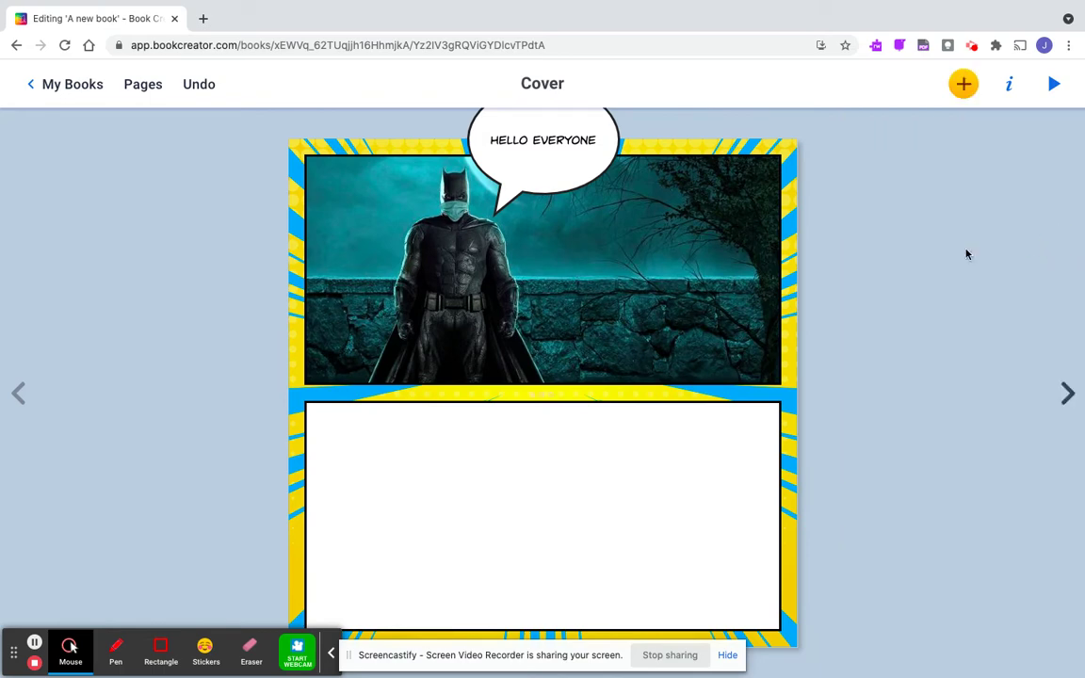
drag(497, 375, 610, 252)
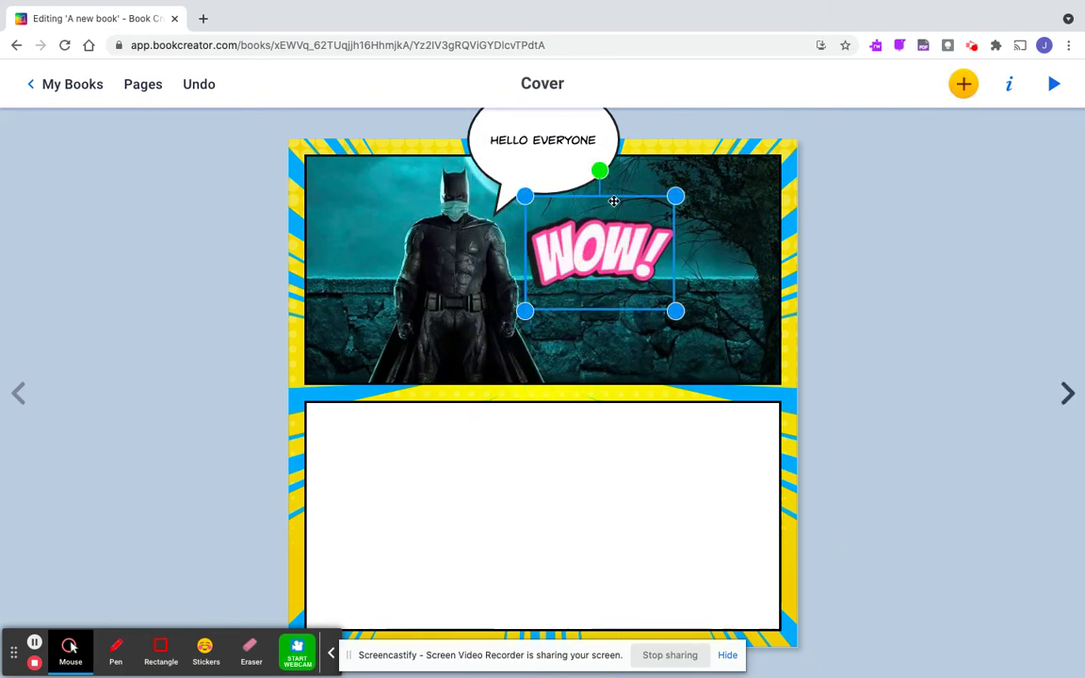
drag(600, 170, 618, 171)
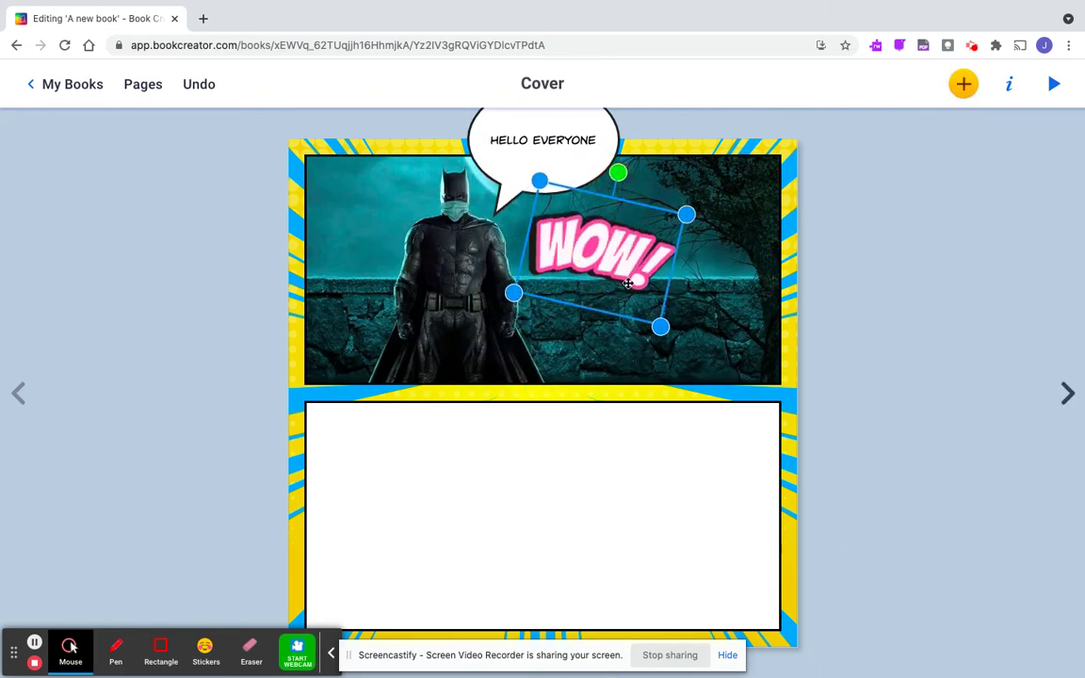
drag(650, 324, 728, 266)
click(926, 337)
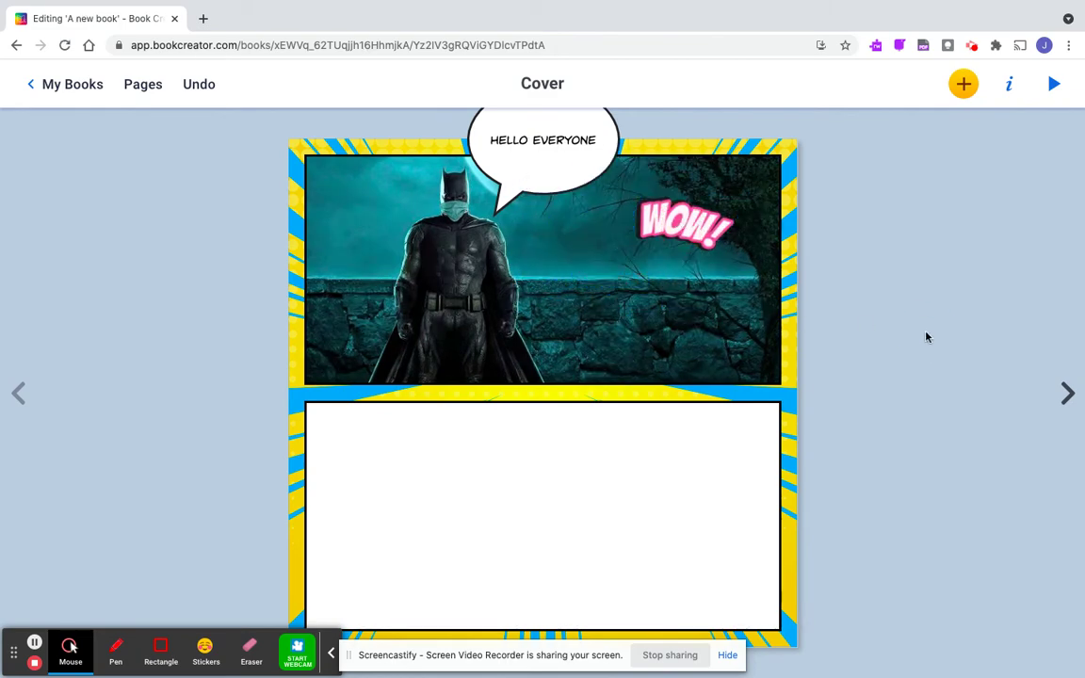
View the empty lower panel's image options and look at page 2 before returning to the cover.
click(598, 557)
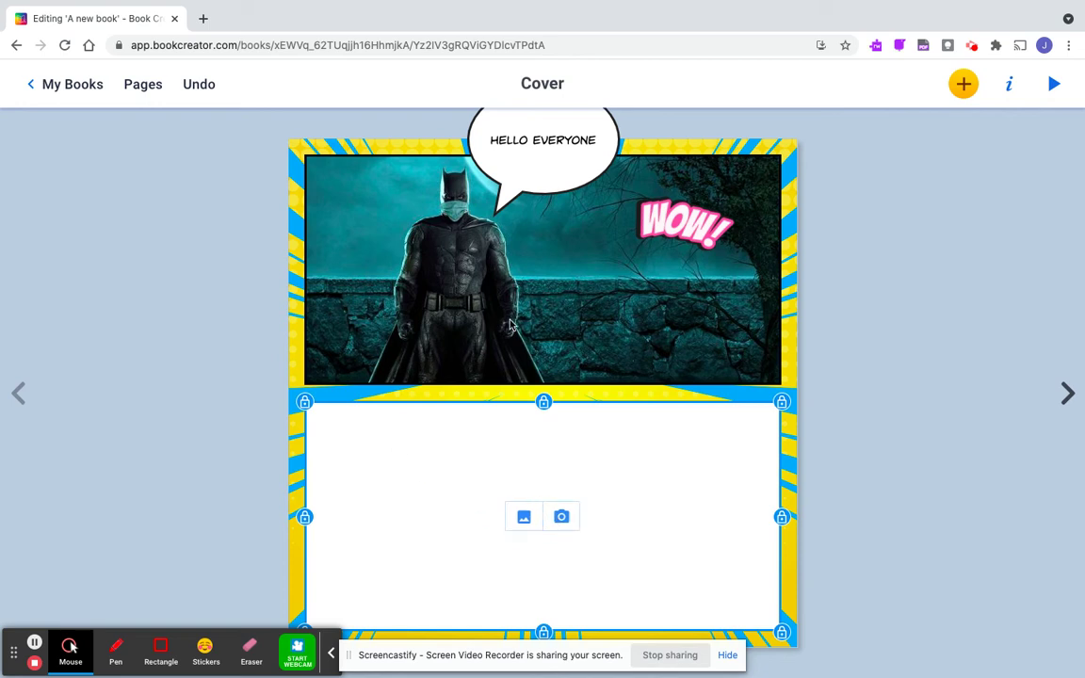
click(1066, 396)
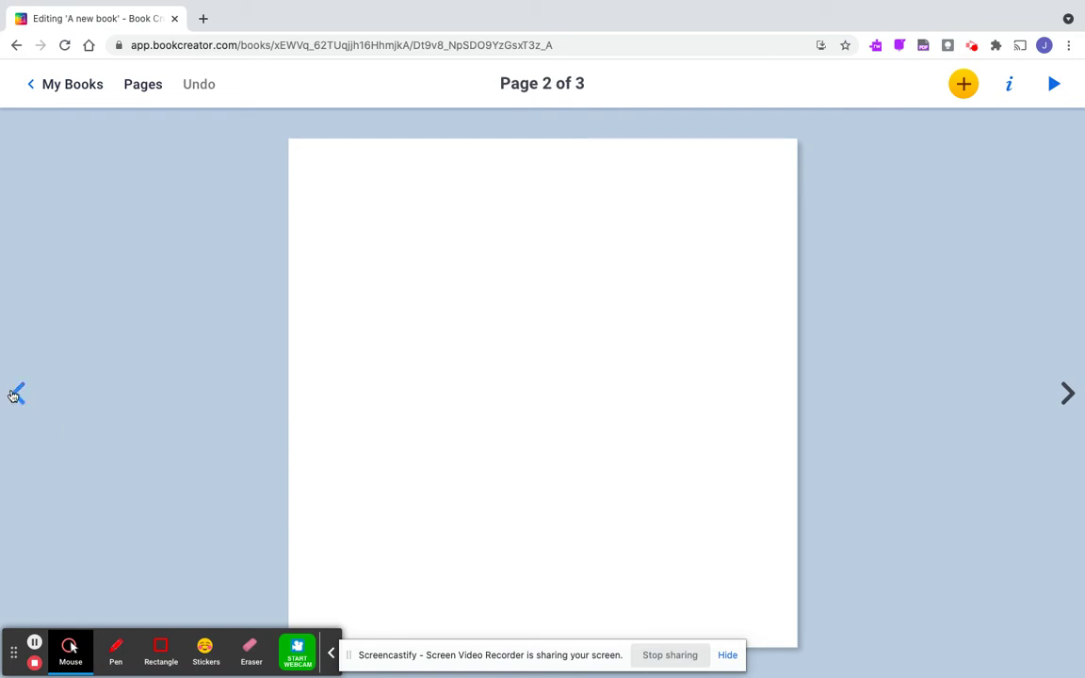
click(15, 393)
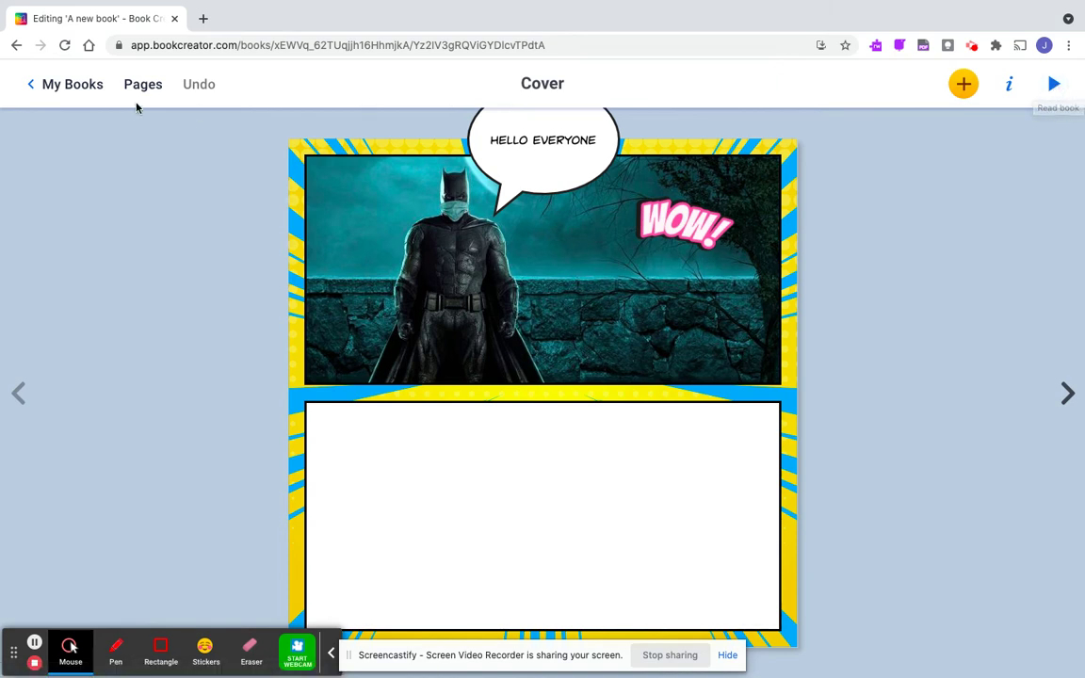
Return to My Books and view the new comic's sharing options and its book management options.
click(79, 88)
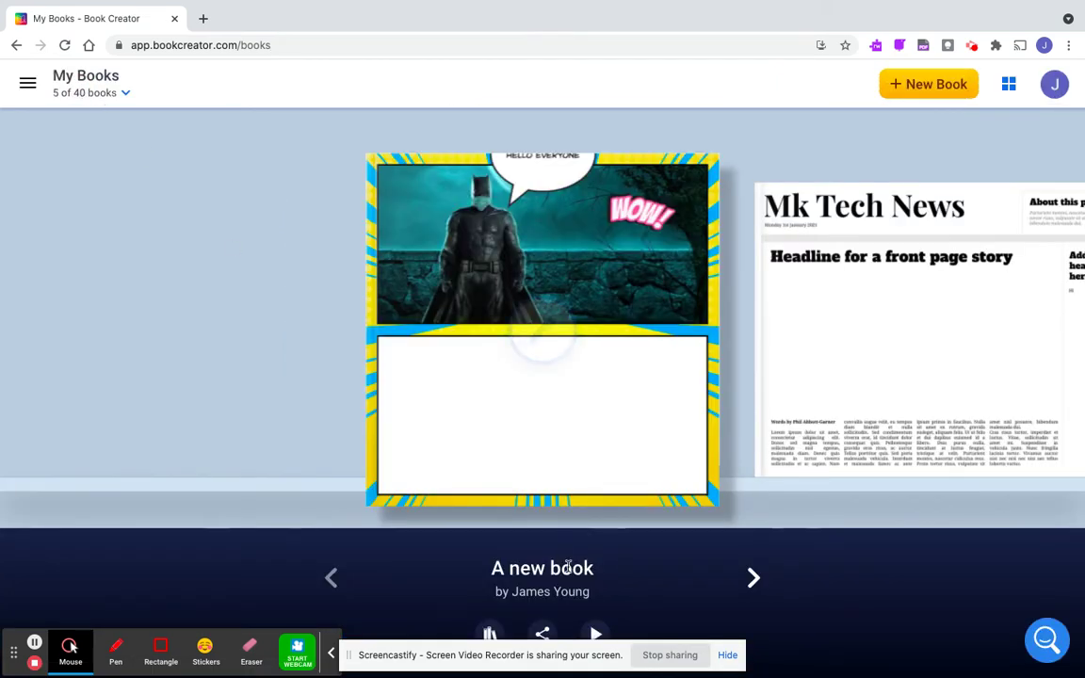
click(541, 633)
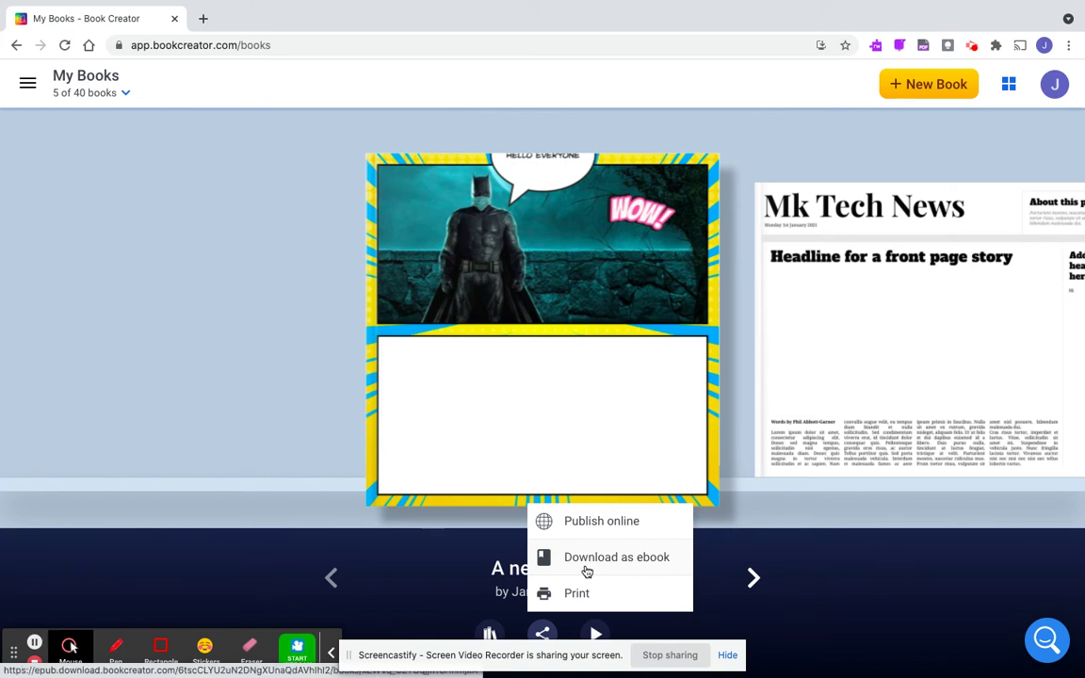
click(491, 635)
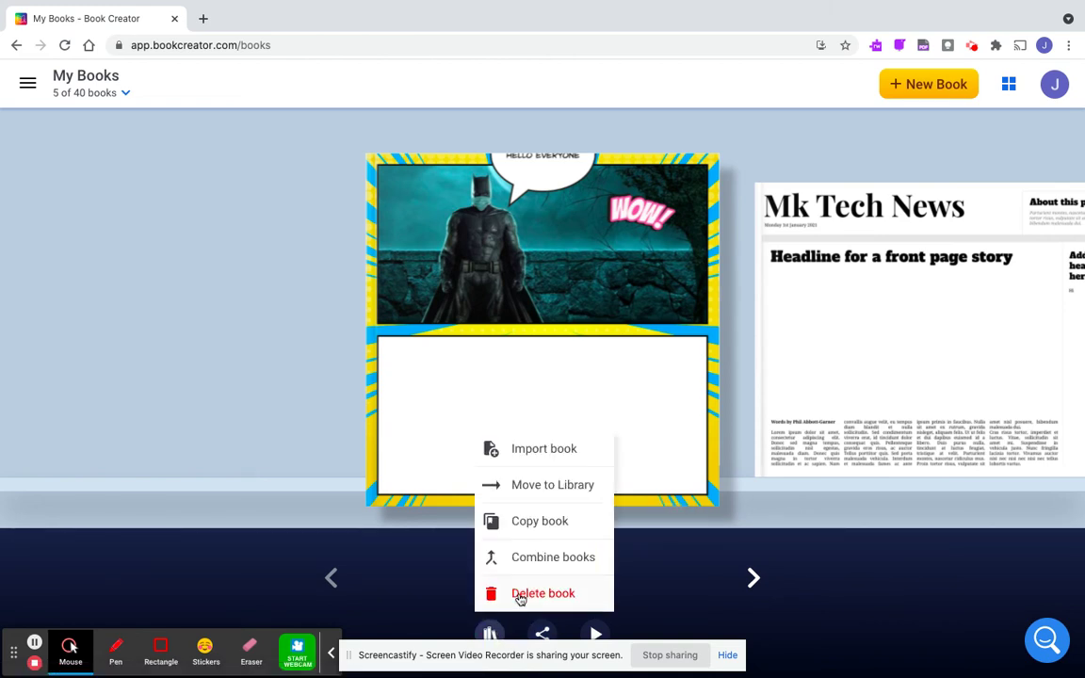